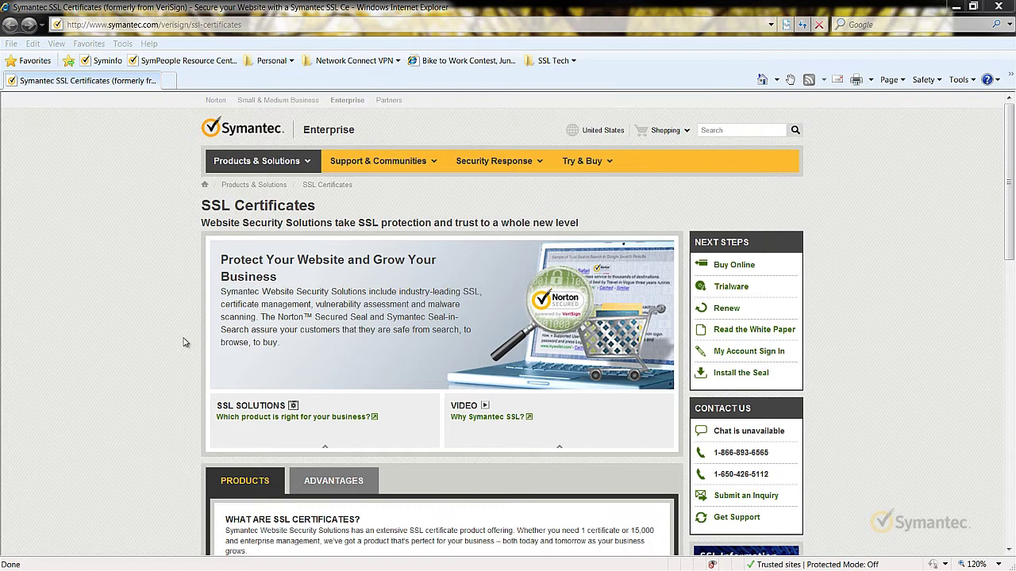
pyautogui.click(275, 24)
pyautogui.write('https:/')
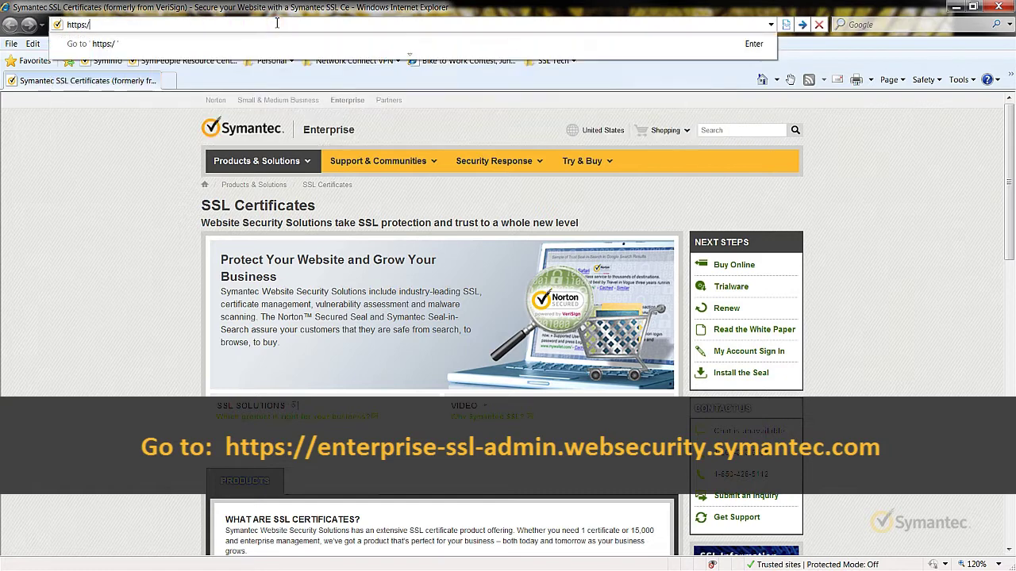
pyautogui.write('/enterprise-ssl')
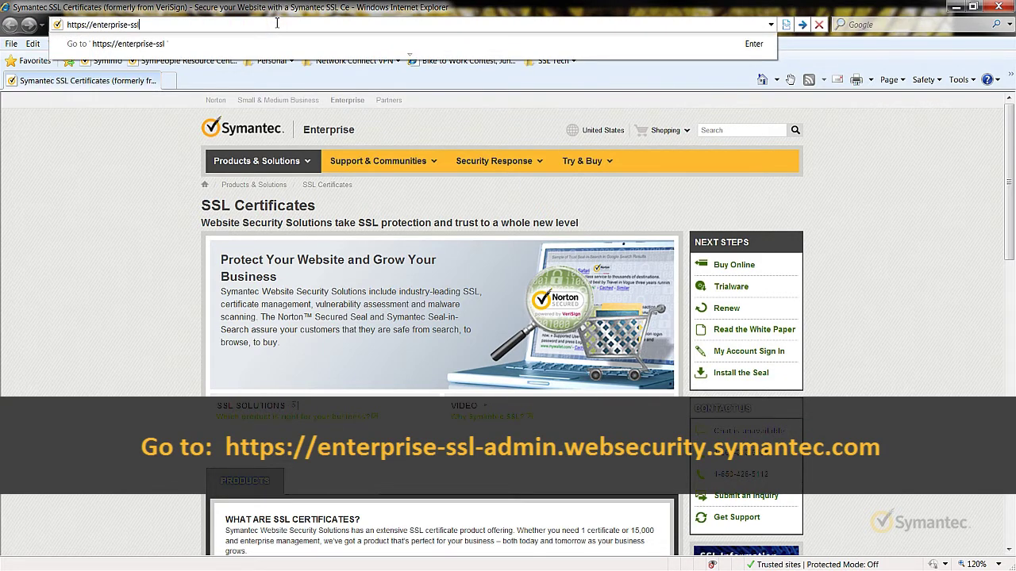
pyautogui.write('-admin.websecu')
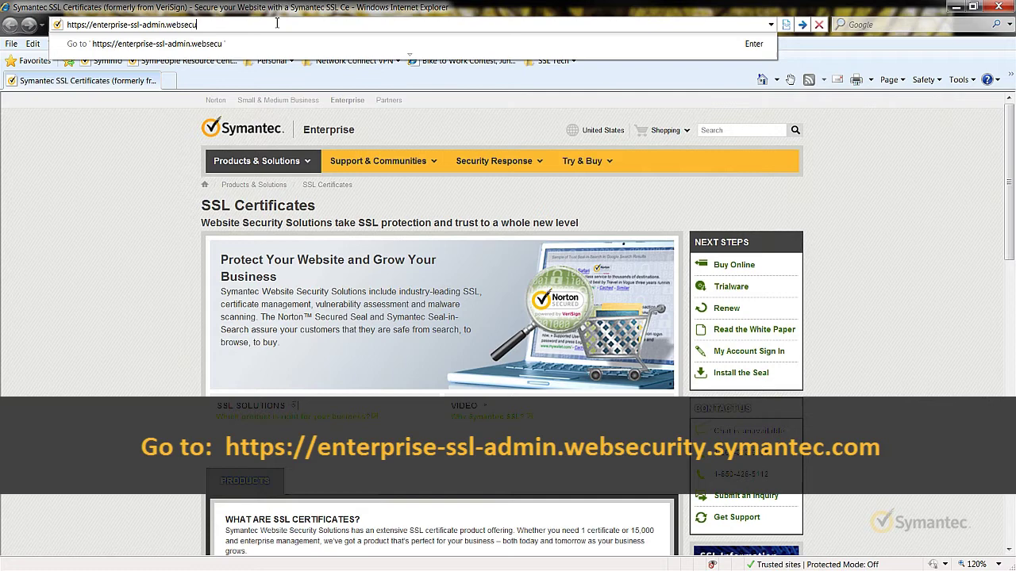
pyautogui.write('rity.symantec')
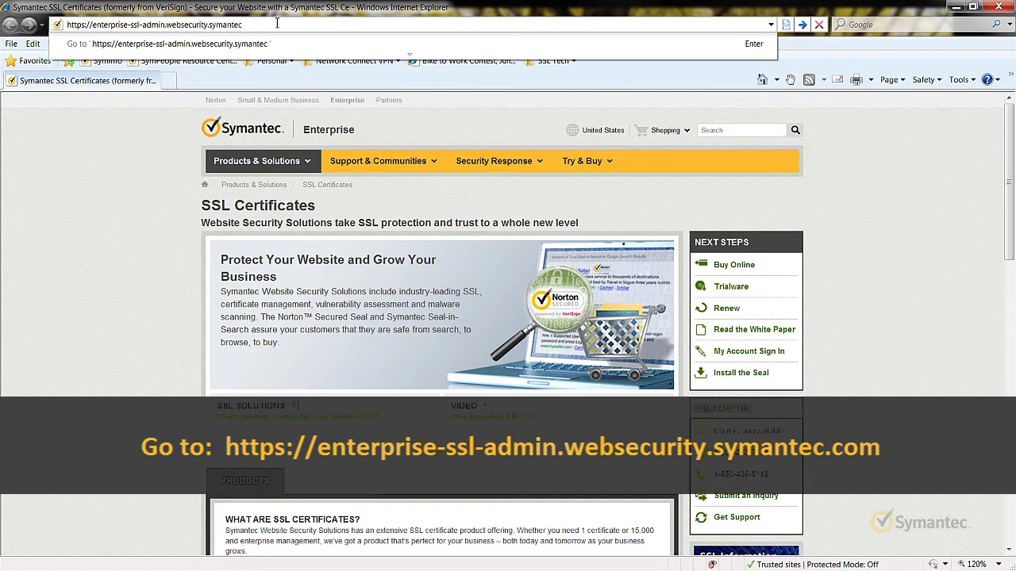
pyautogui.write('.com')
pyautogui.press('Return')
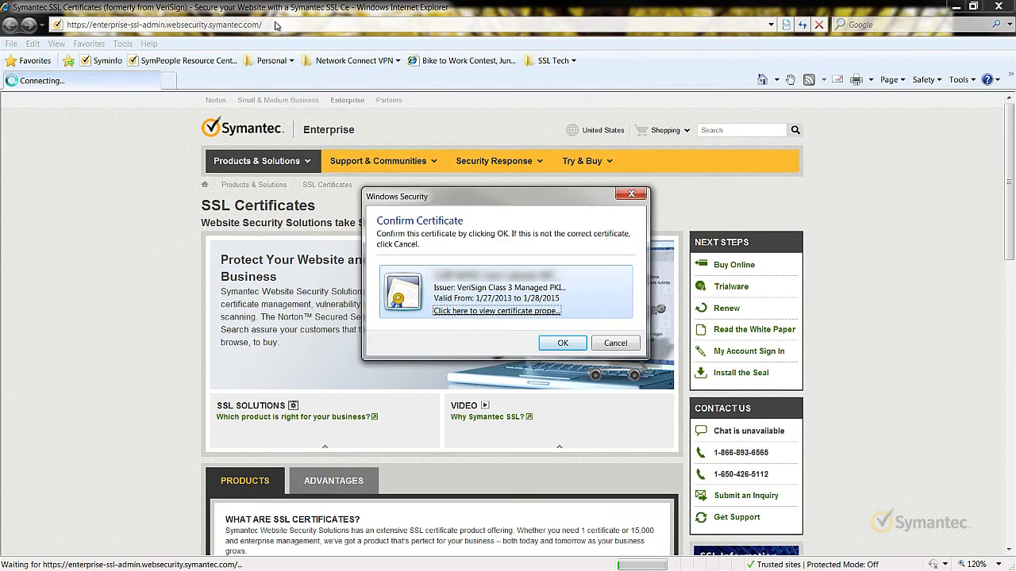
# Select the VeriSign Class 3 Managed PKI certificate and confirm it to sign in.
pyautogui.click(603, 295)
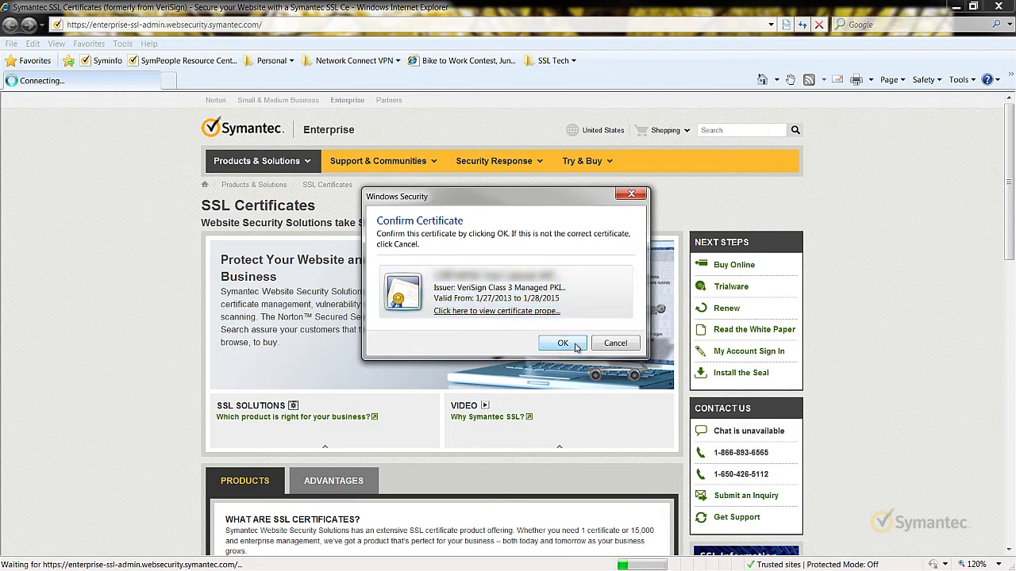
pyautogui.click(576, 347)
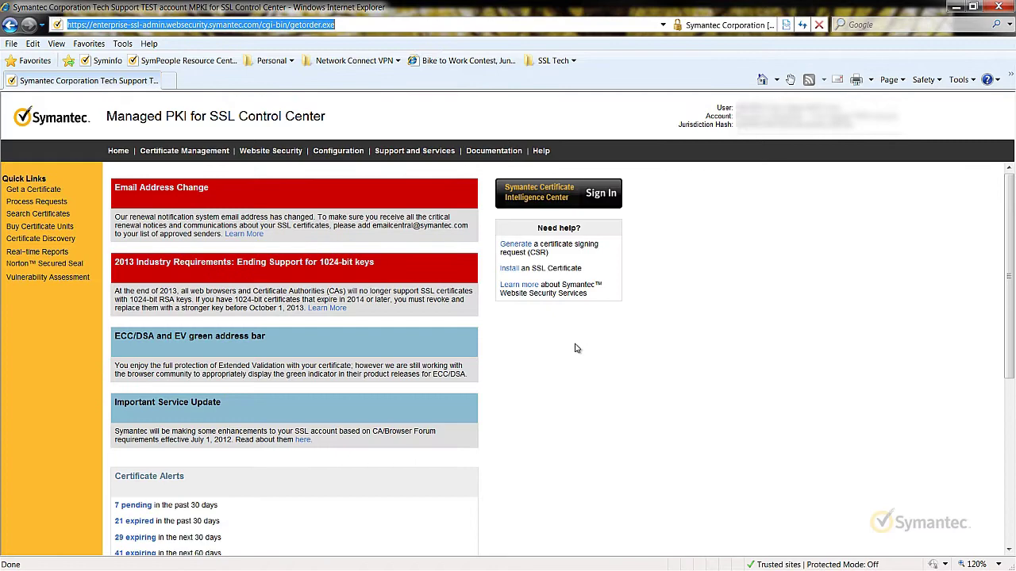
# Open Support and Services, dismiss the Knowledge Center window, and choose Renew Administrator ID.
pyautogui.click(449, 158)
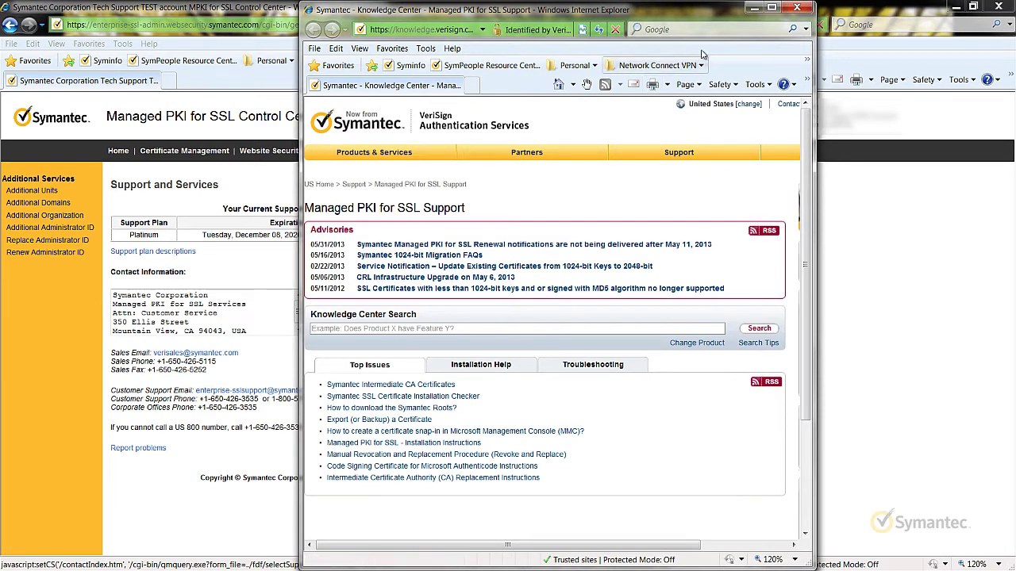
pyautogui.click(798, 9)
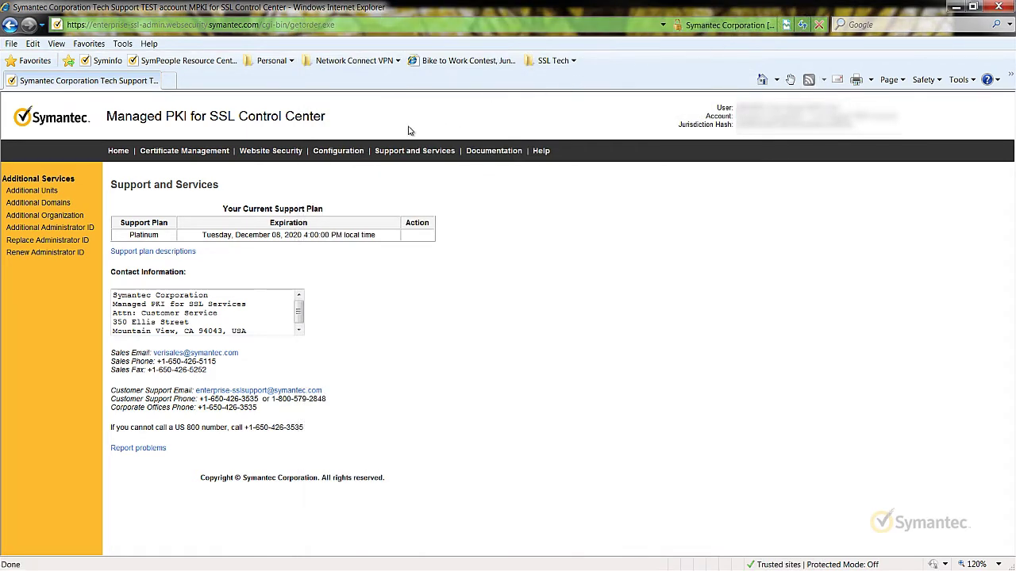
pyautogui.click(81, 252)
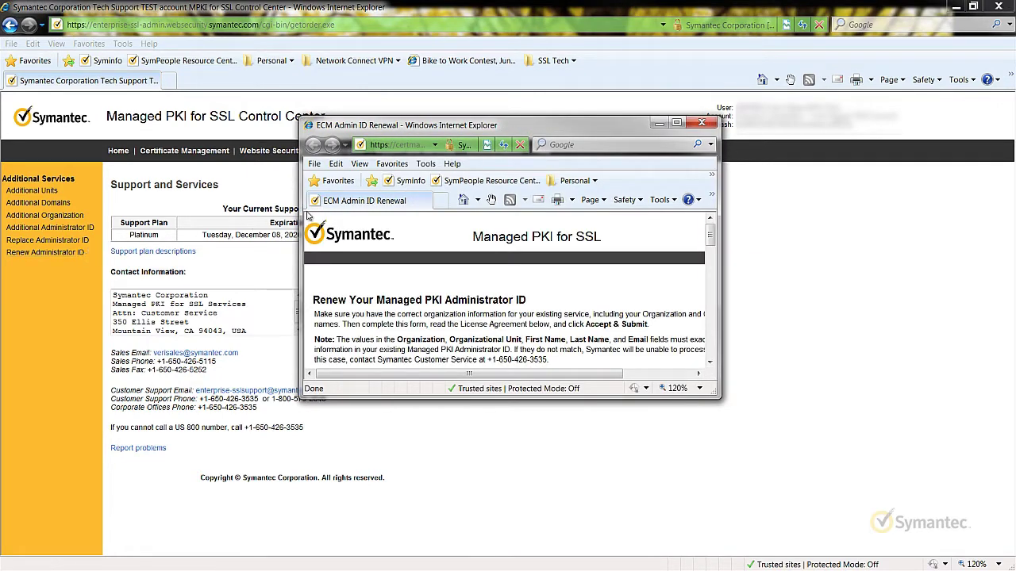
# Maximize the renewal form and enter the challenge phrase in both phrase fields.
pyautogui.click(677, 124)
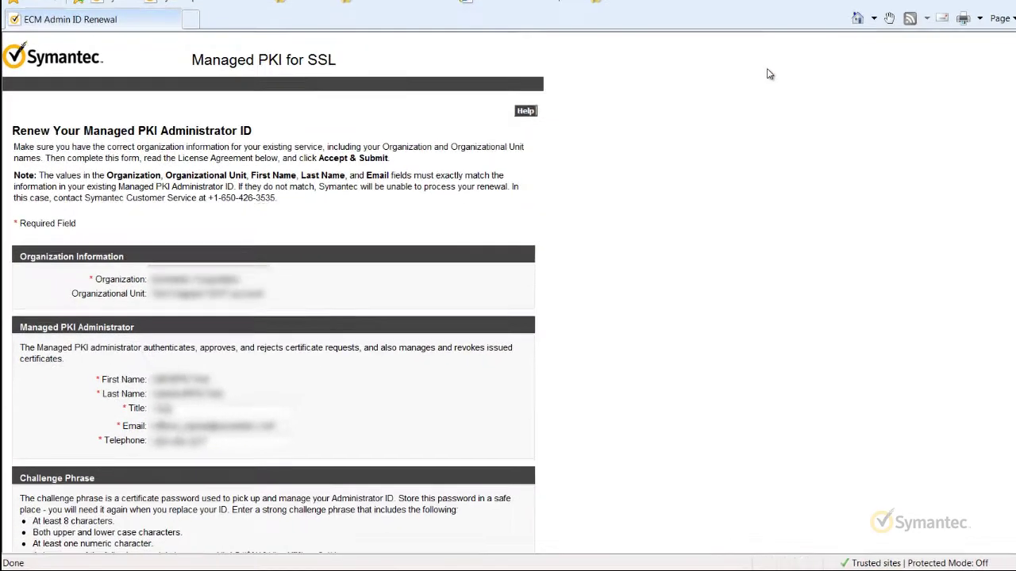
pyautogui.scroll(-6, 289, 286)
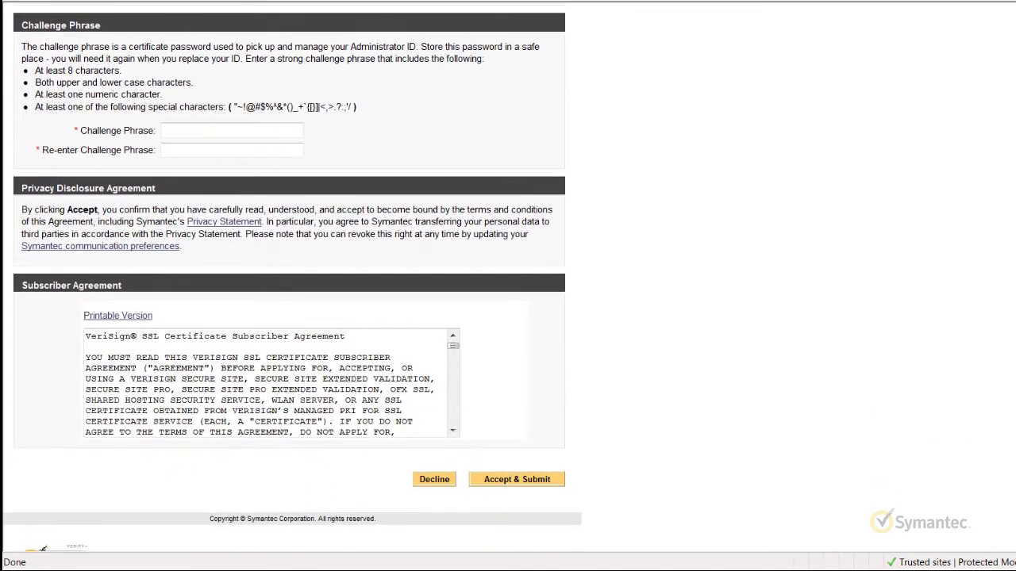
pyautogui.click(300, 134)
pyautogui.write('Passw')
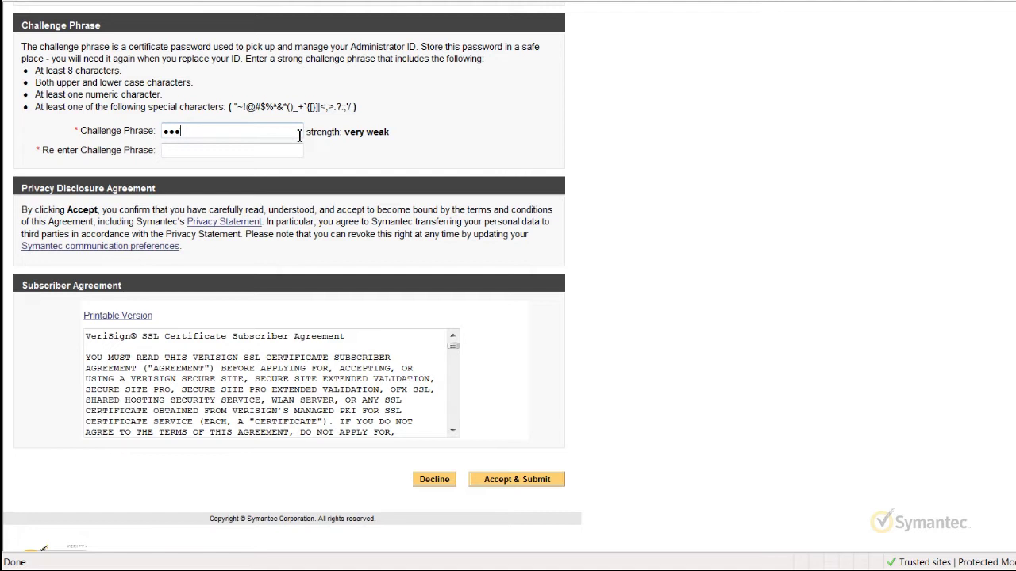
pyautogui.write('ord1234!')
pyautogui.press('Tab')
pyautogui.write('Passw')
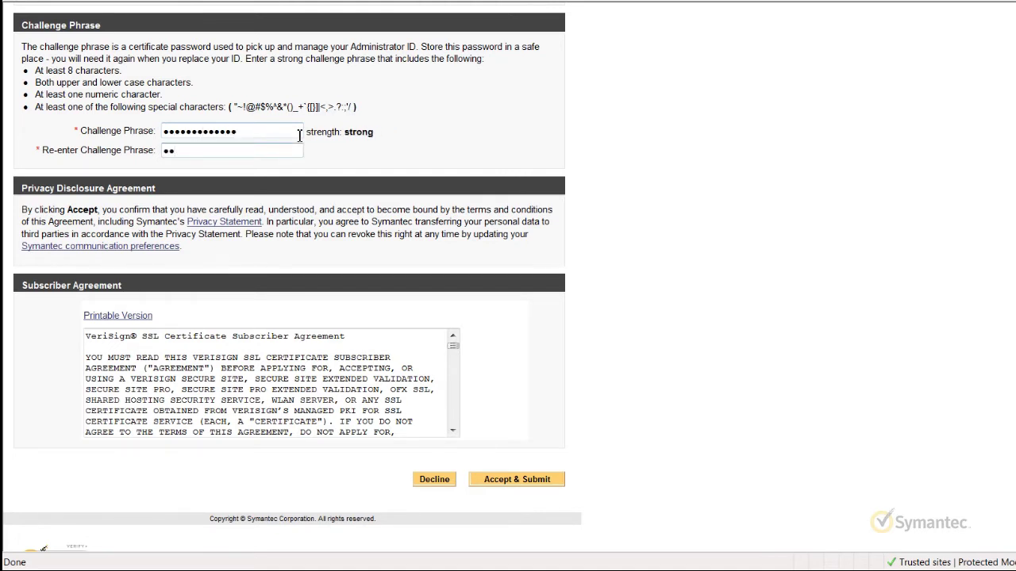
pyautogui.write('ord1234!')
pyautogui.press('Tab')
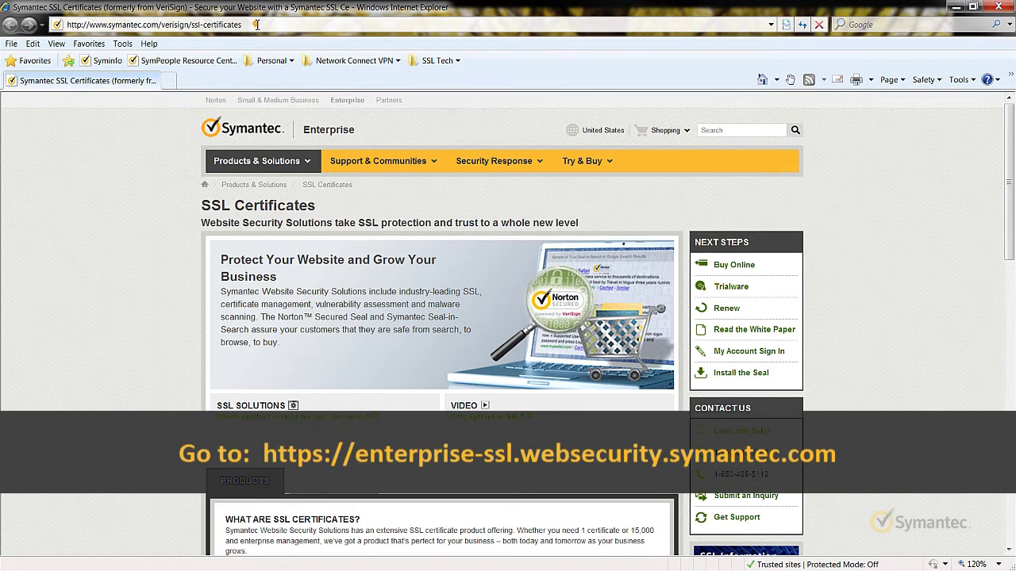
pyautogui.click(256, 25)
pyautogui.write('https:')
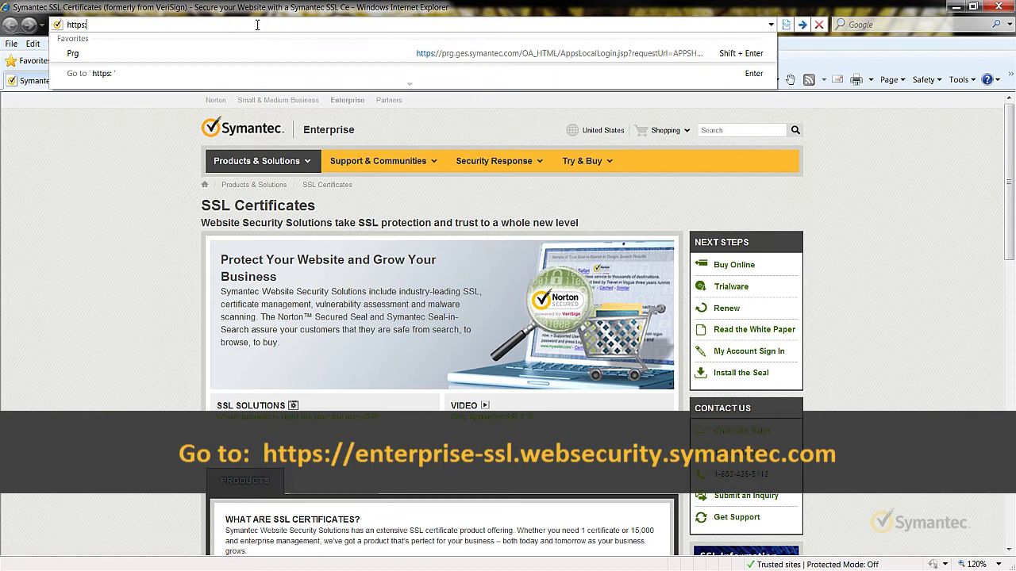
pyautogui.write('//enterprise-ss')
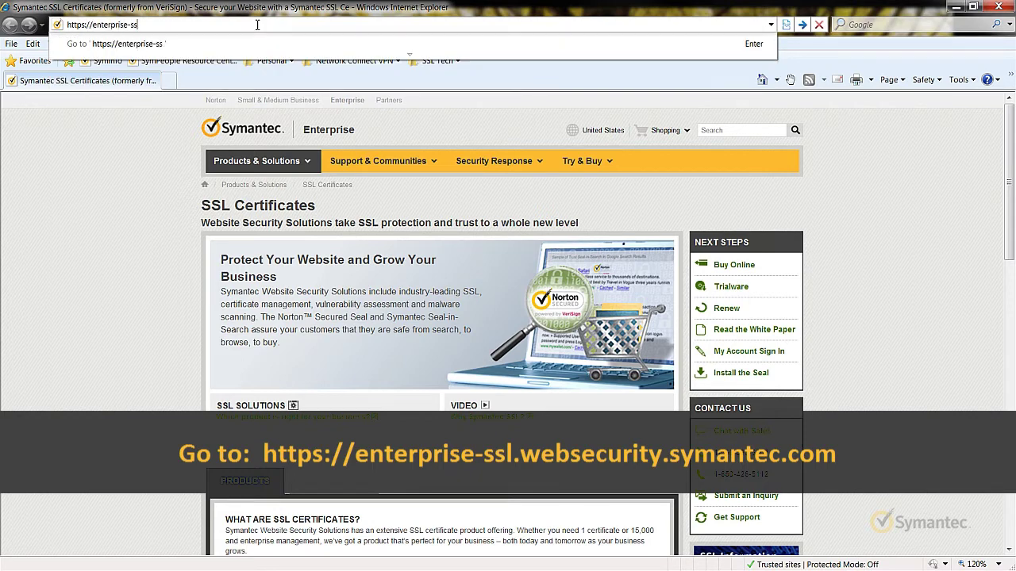
pyautogui.write('l.websecurity.')
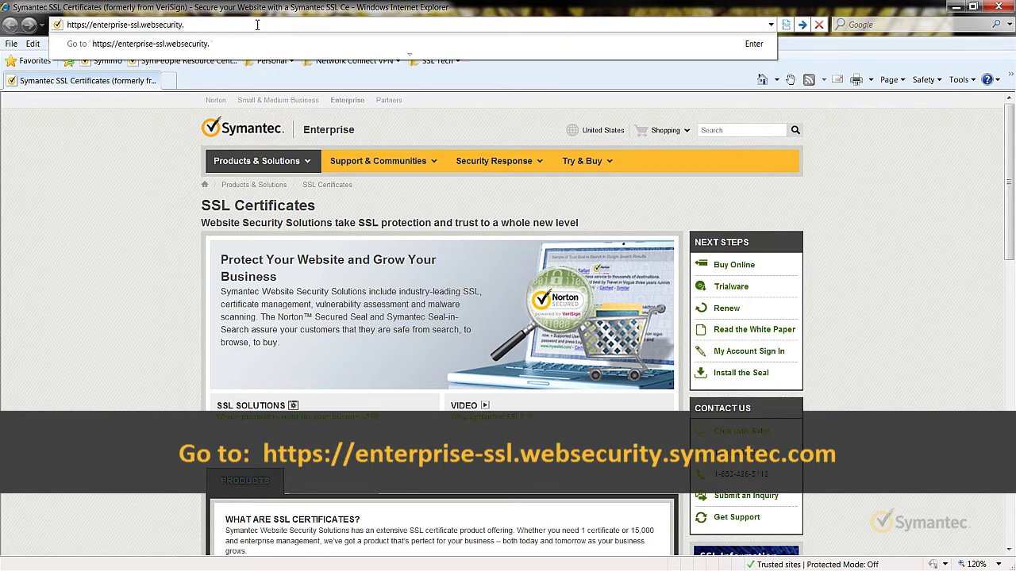
pyautogui.write('symantec.com')
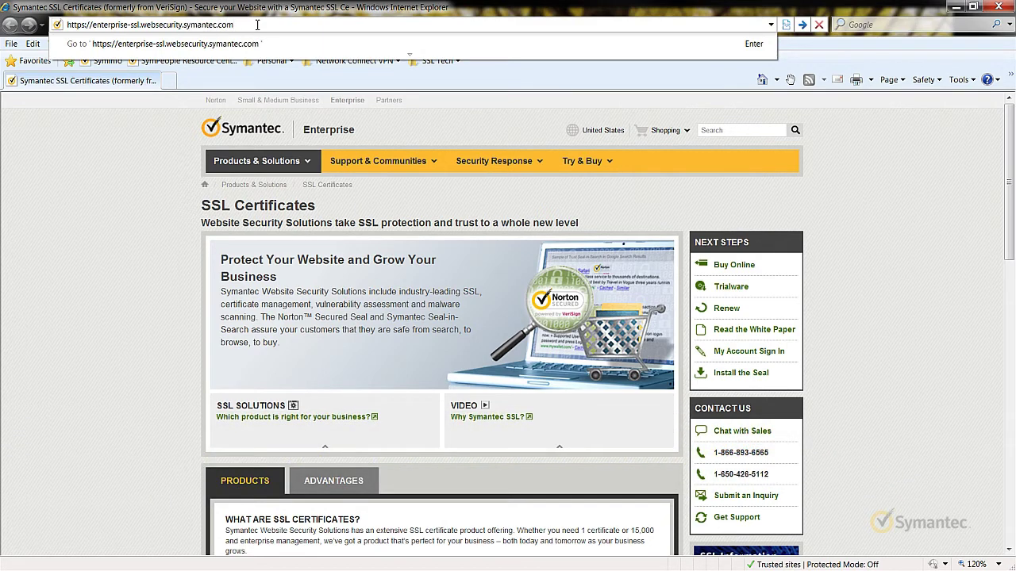
pyautogui.press('Return')
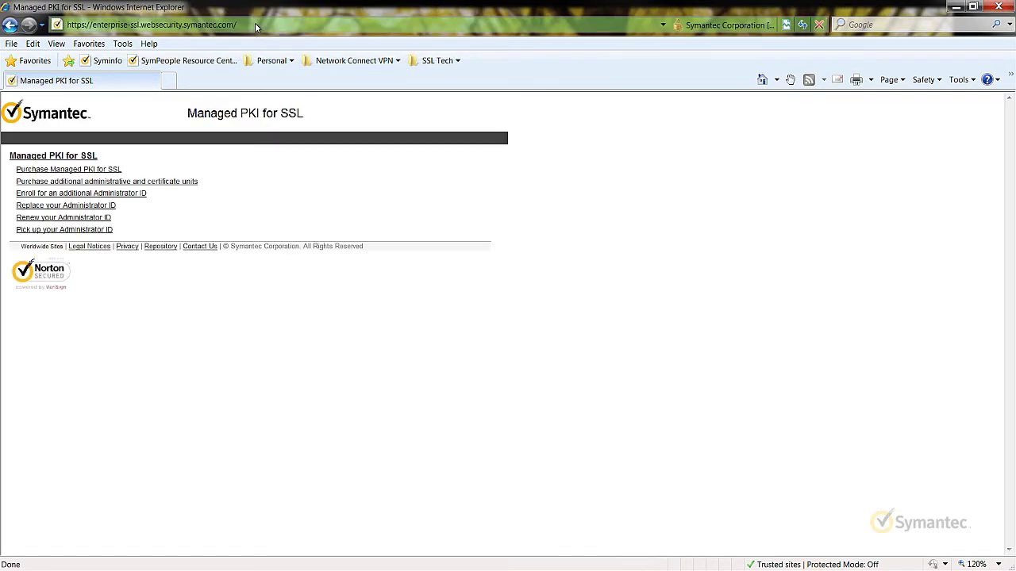
# Follow the 'Renew your Administrator ID' link to open the renewal form.
pyautogui.click(108, 218)
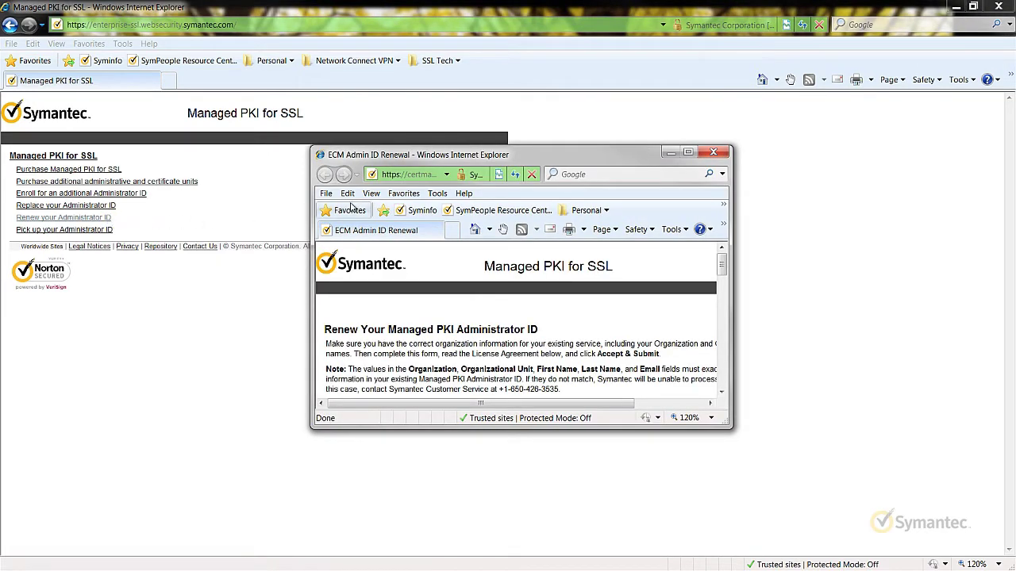
# Maximize the form and enter organization Symantec Corporation with unit IT Department.
pyautogui.click(689, 153)
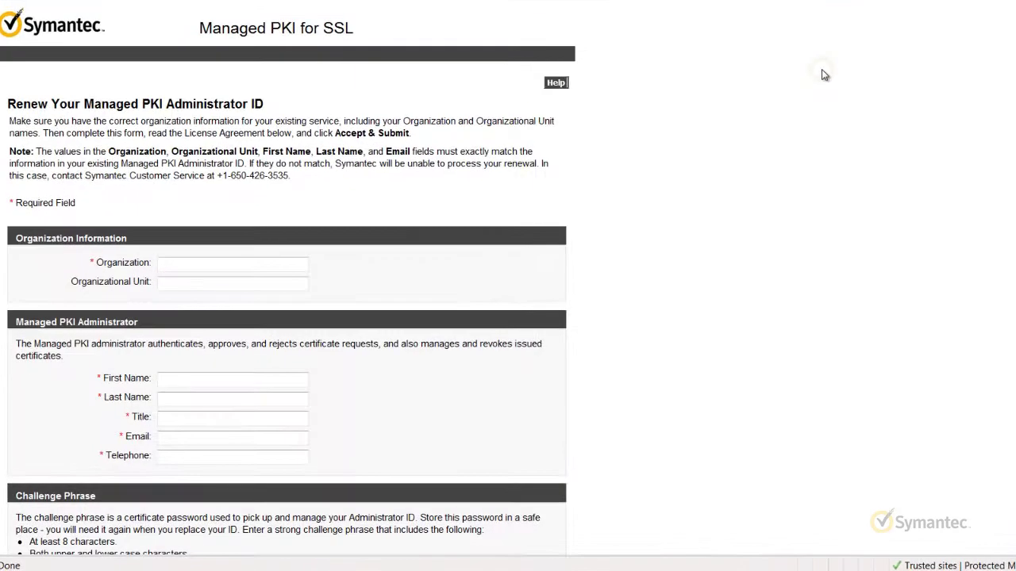
pyautogui.click(301, 267)
pyautogui.write('Symantec Corporation')
pyautogui.press('Tab')
pyautogui.write('IT ')
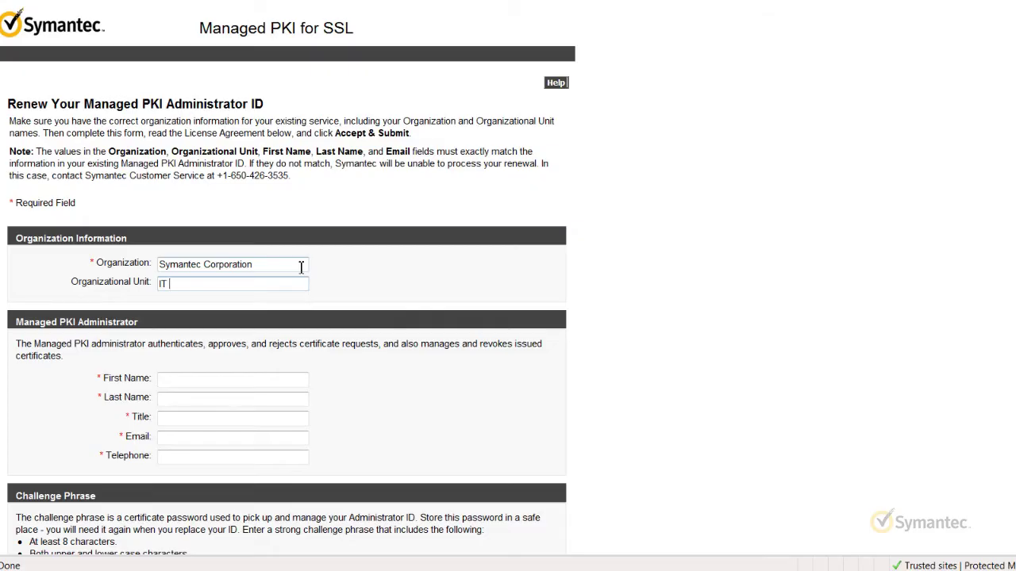
pyautogui.write('Department')
# Fill in the administrator's first and last name, title IT Admin, e-mail and telephone.
pyautogui.press('Tab')
pyautogui.write('John')
pyautogui.press('Tab')
pyautogui.write('Smith')
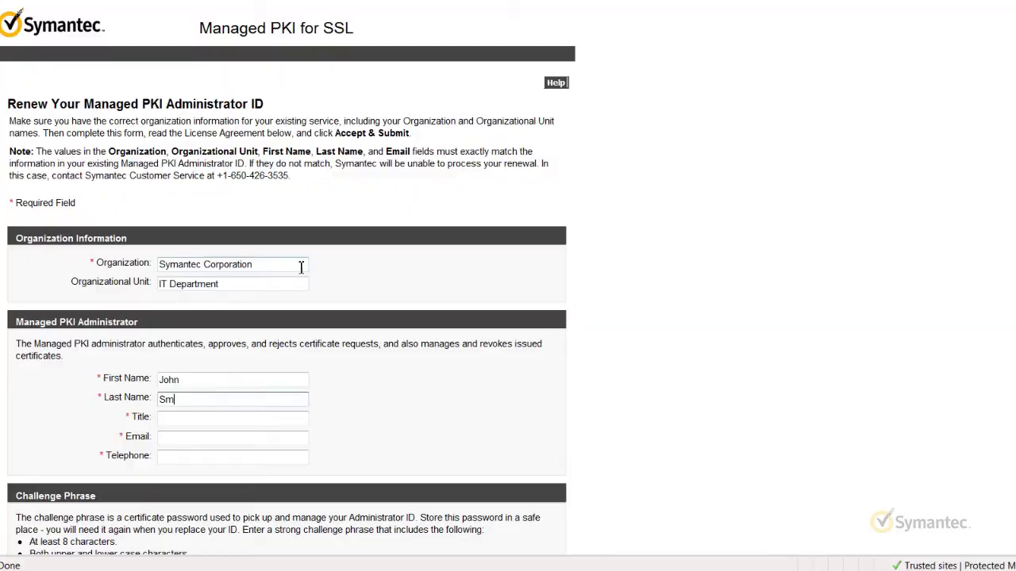
pyautogui.press('Tab')
pyautogui.write('IT Admin')
pyautogui.press('Tab')
pyautogui.write('john')
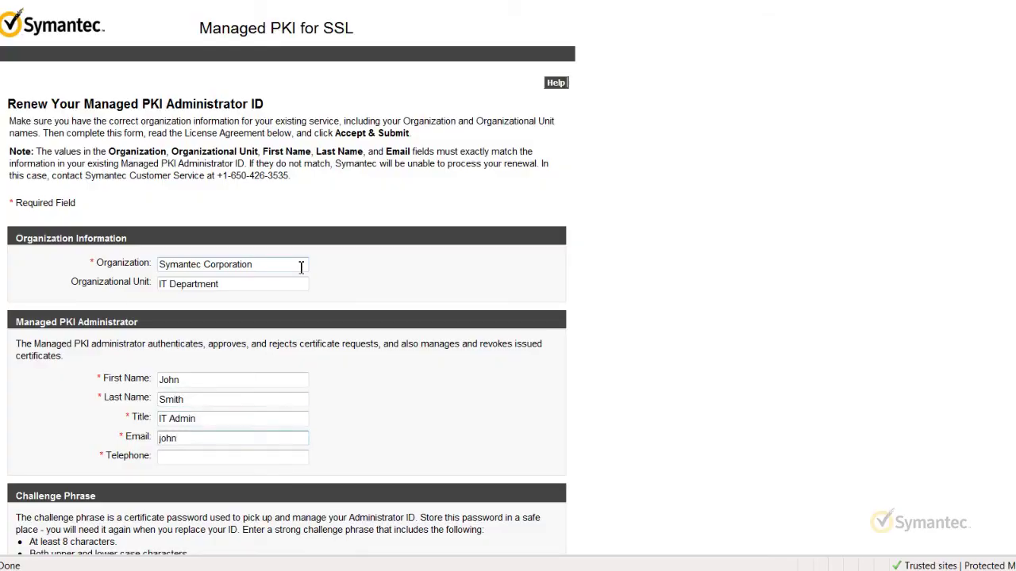
pyautogui.write('.smith@domain.com')
pyautogui.press('Tab')
pyautogui.write('555')
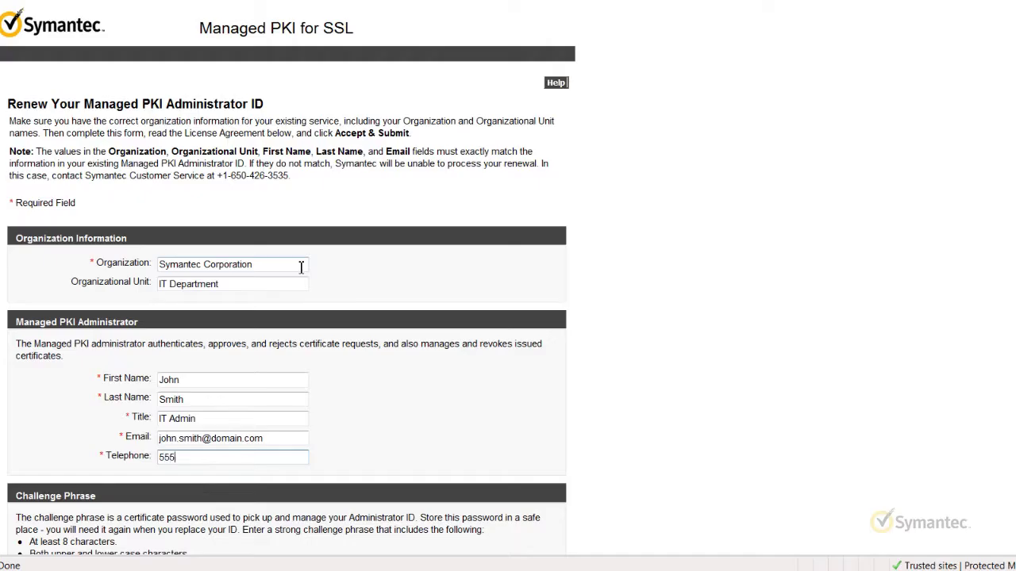
pyautogui.write('-555-1234')
pyautogui.scroll(-5, 301, 270)
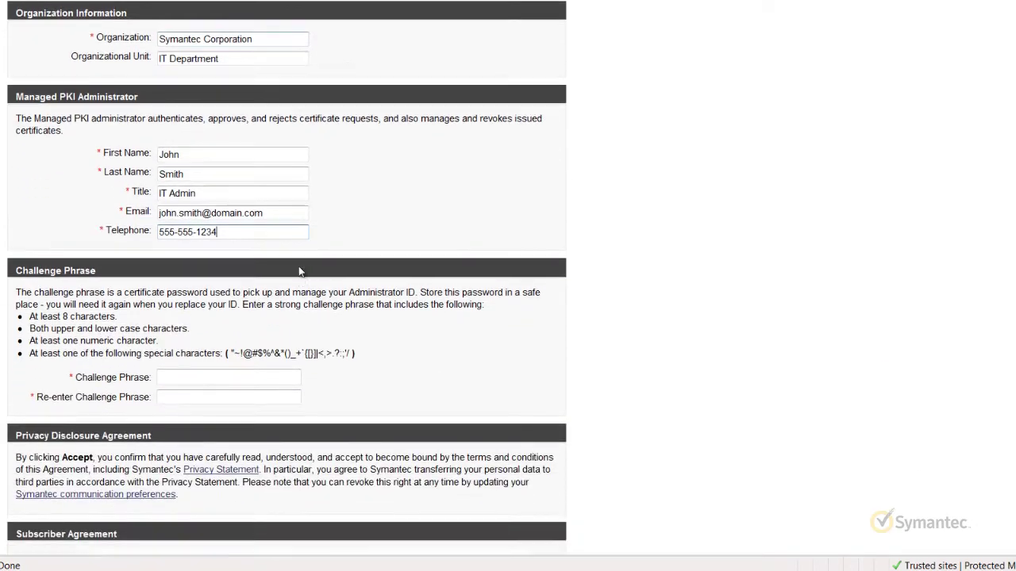
# Enter and confirm the challenge phrase, then Accept & Submit the renewal form.
pyautogui.scroll(-1, 298, 266)
pyautogui.click(299, 182)
pyautogui.write('password1!@#$')
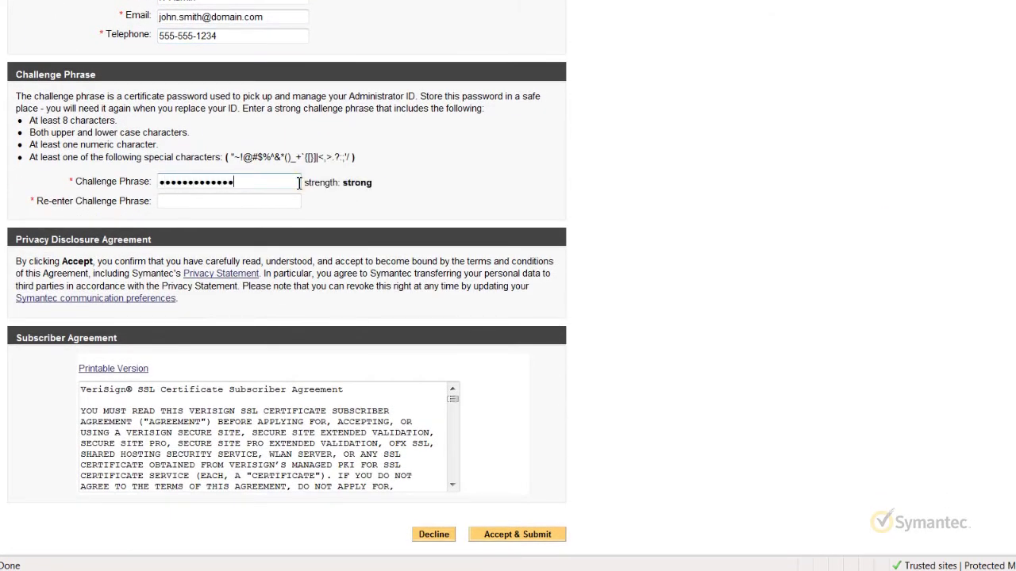
pyautogui.press('Tab')
pyautogui.write('password1!@#$')
pyautogui.scroll(-3, 299, 185)
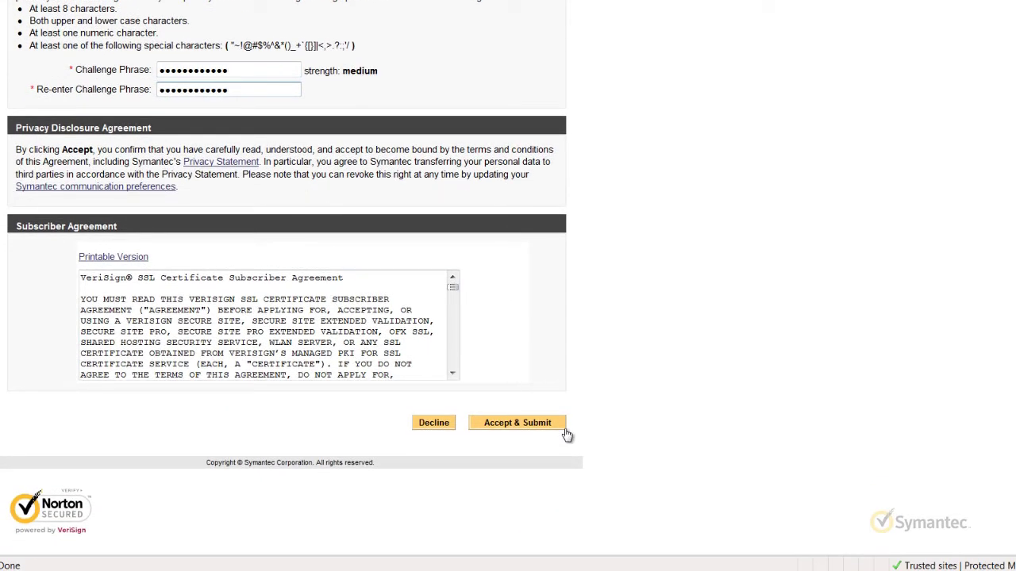
pyautogui.click(564, 433)
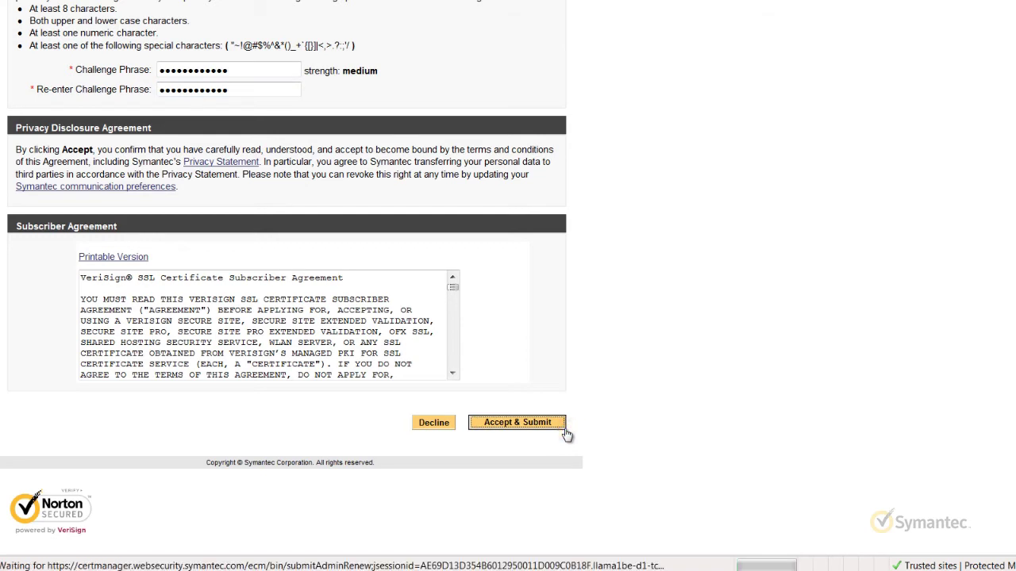